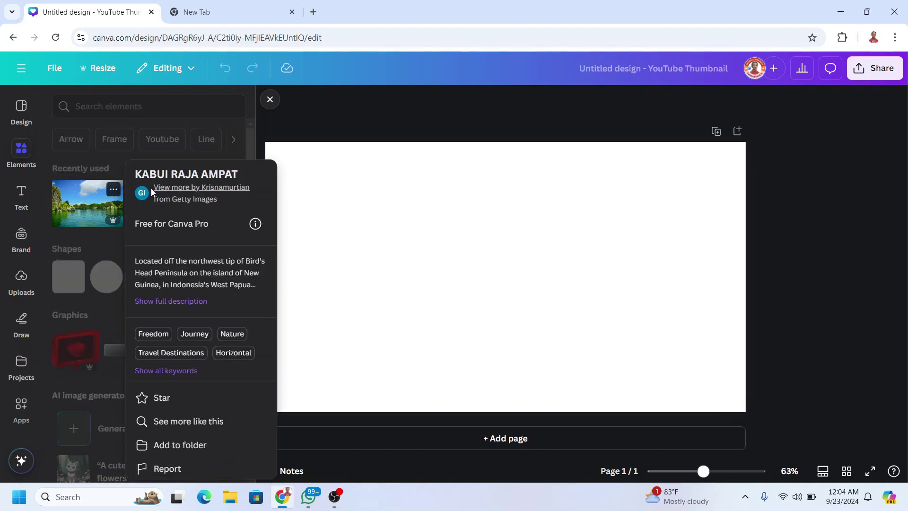
Add the recently used lake and islands photo to the page and enlarge it to cover the whole canvas
click(89, 202)
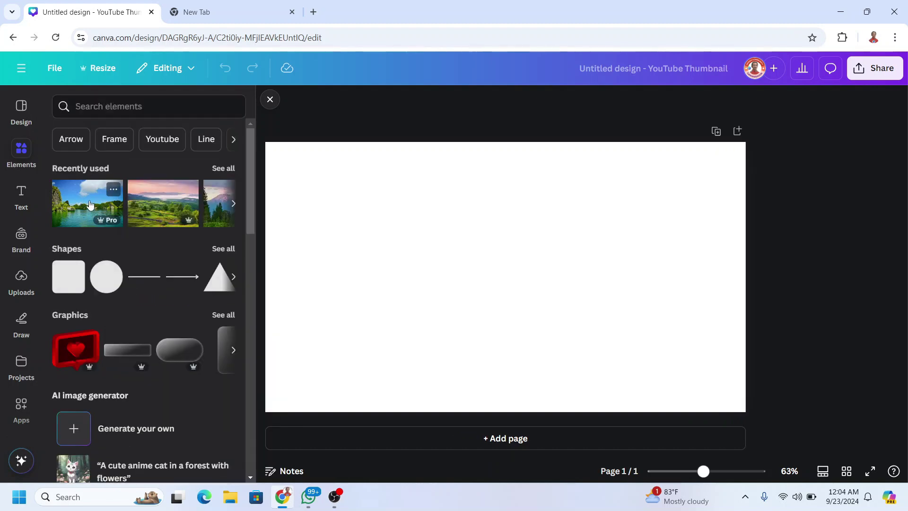
drag(478, 300, 400, 322)
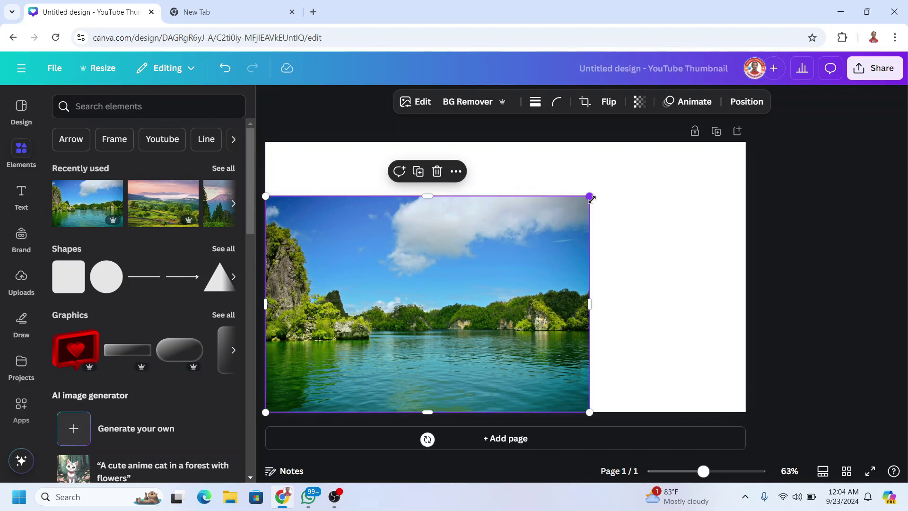
drag(591, 198, 752, 103)
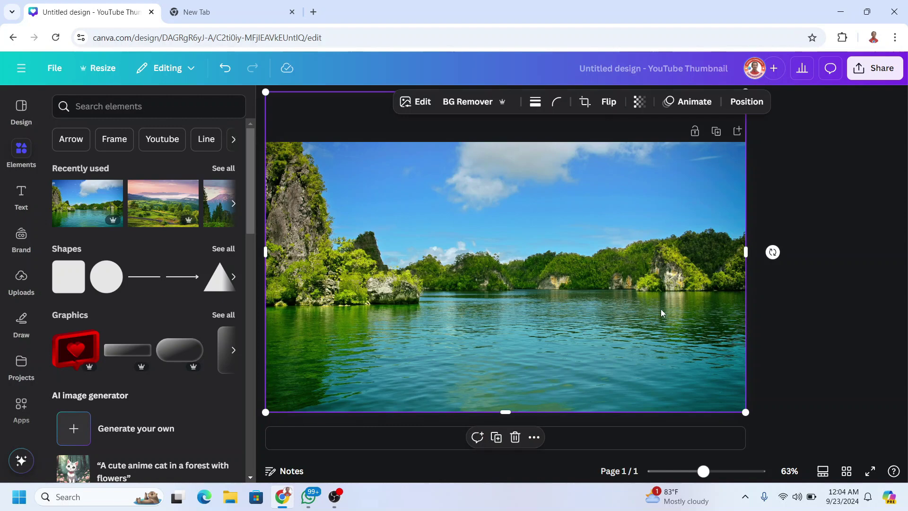
Search the elements for "letter frame" and show all the matching frames
click(135, 107)
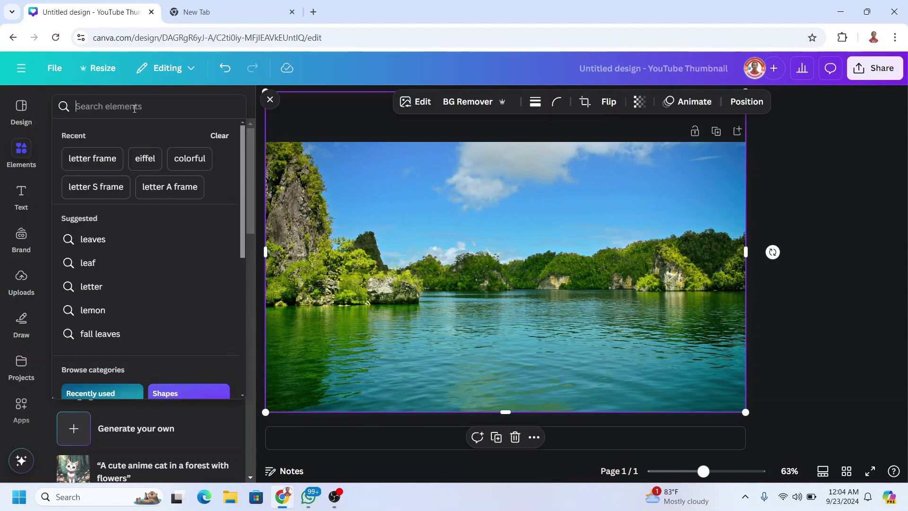
text(lette)
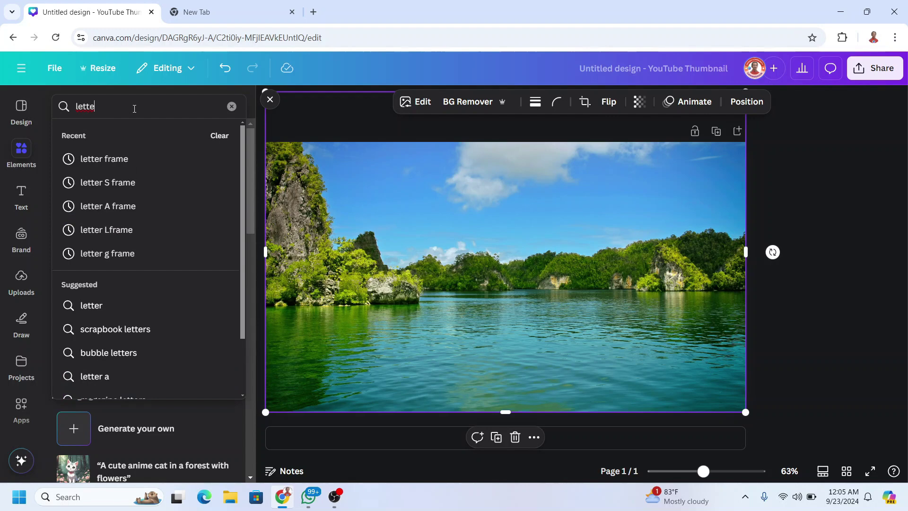
click(133, 163)
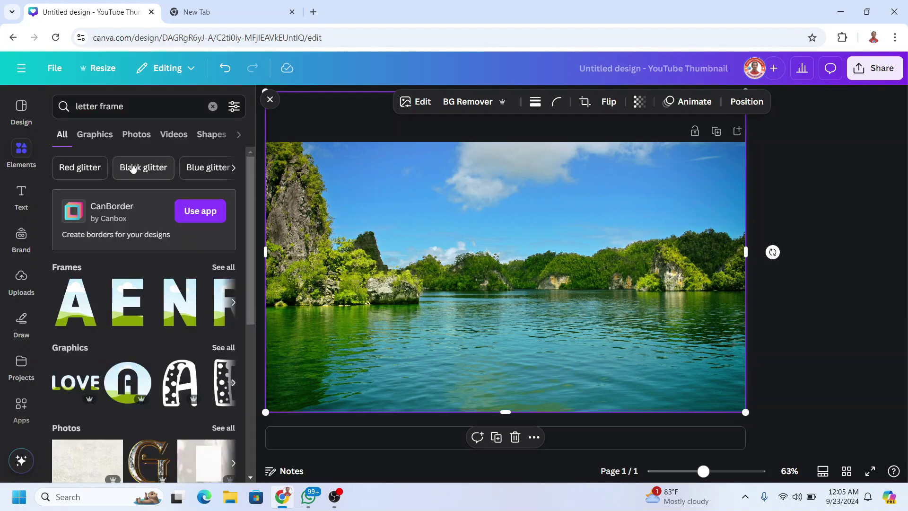
click(223, 268)
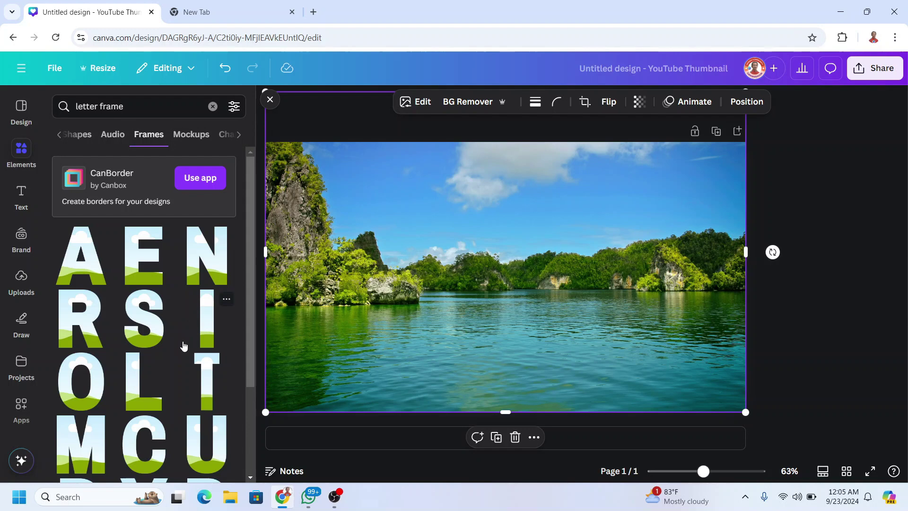
scroll(185, 348, down, 4)
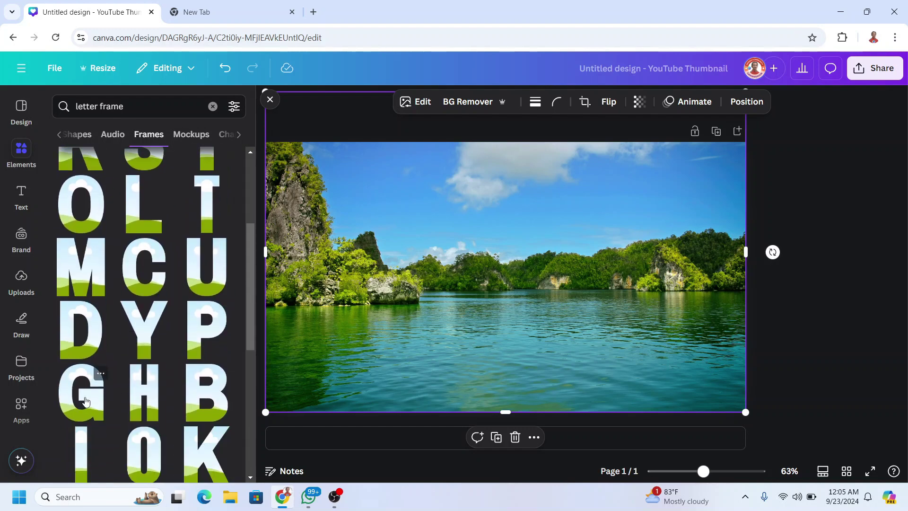
Add the letter frames G, L, A and S to the page
click(85, 401)
scroll(148, 262, up, 1)
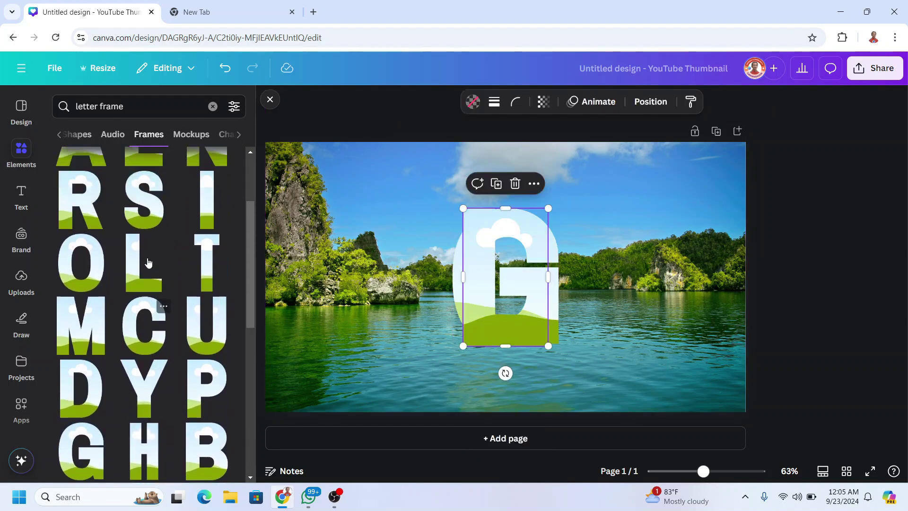
scroll(148, 262, up, 1)
click(161, 282)
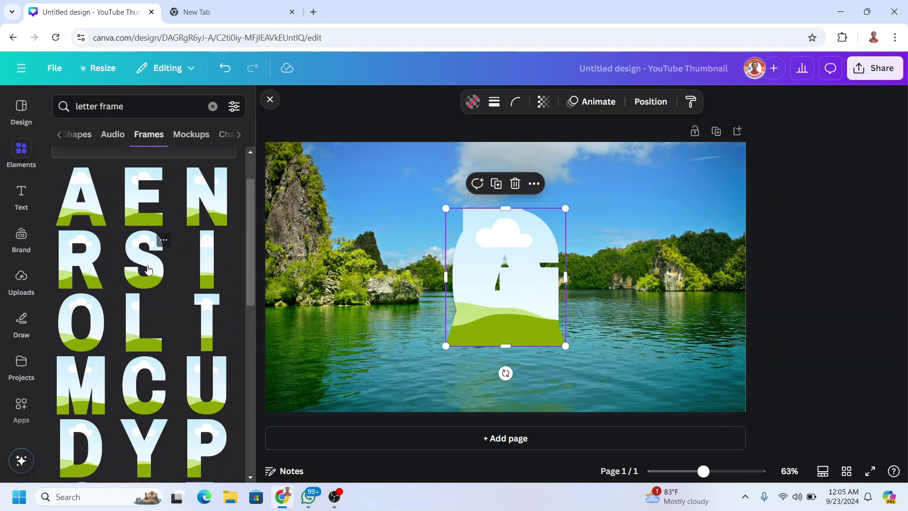
drag(503, 315, 519, 327)
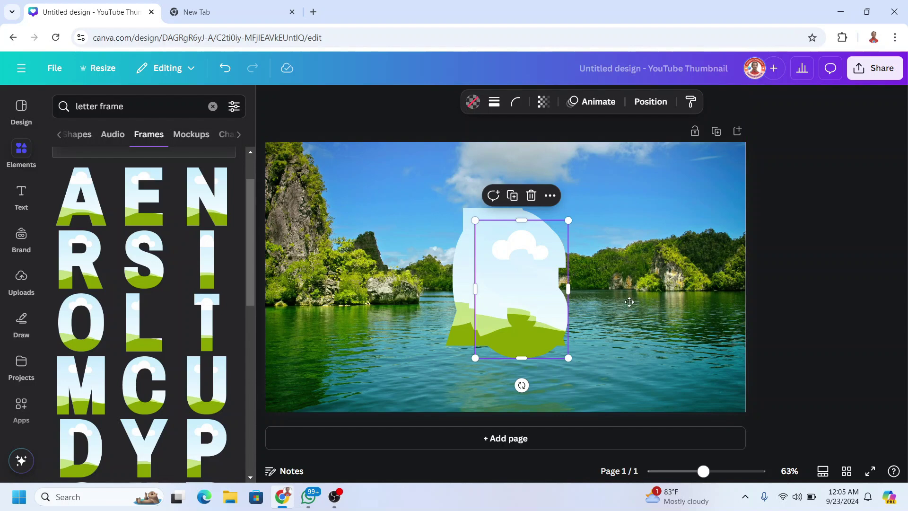
Arrange the letter frames side by side over the photo, with two S frames, to spell GLASS
drag(528, 307, 686, 301)
drag(521, 318, 615, 315)
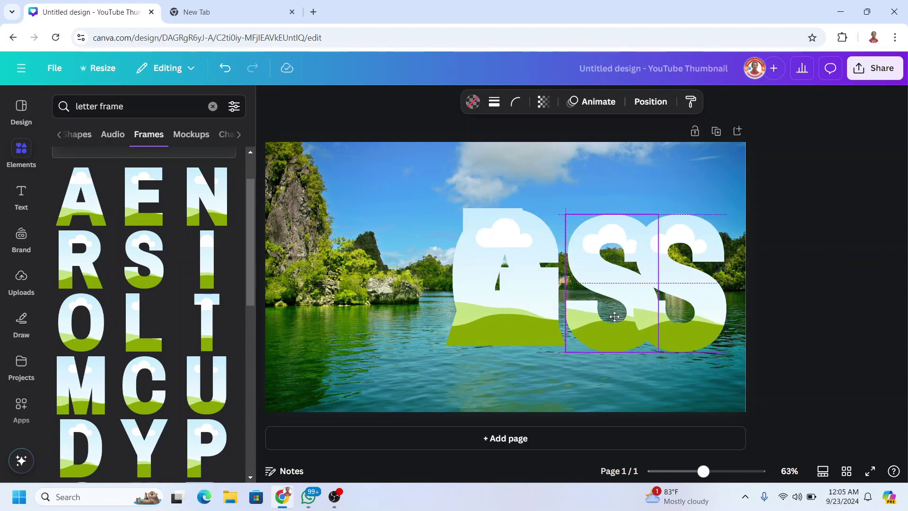
drag(462, 287, 448, 353)
drag(530, 246, 352, 246)
drag(483, 244, 411, 245)
drag(523, 352, 559, 283)
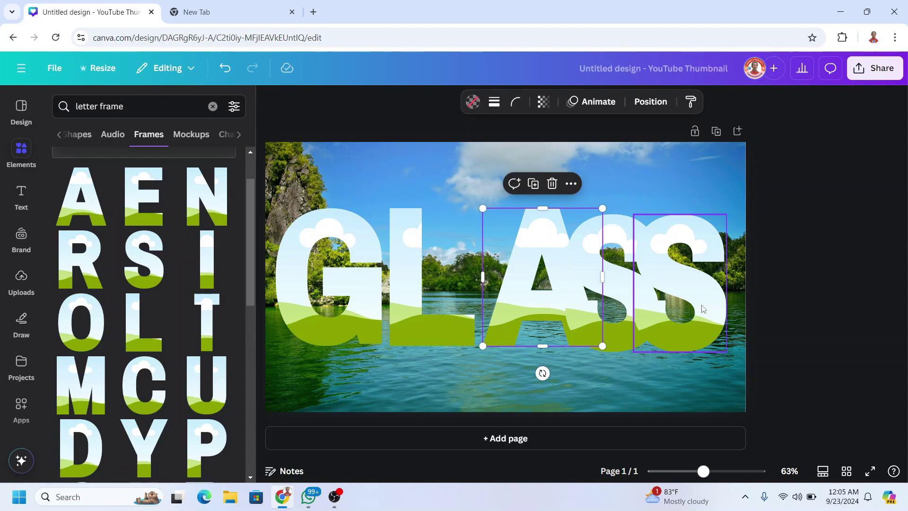
Scale down the letter frames and realign the two S frames so GLASS fits evenly within the page
key(ctrl+a)
drag(729, 208, 654, 229)
drag(613, 307, 709, 311)
drag(587, 329, 615, 327)
drag(704, 342, 667, 336)
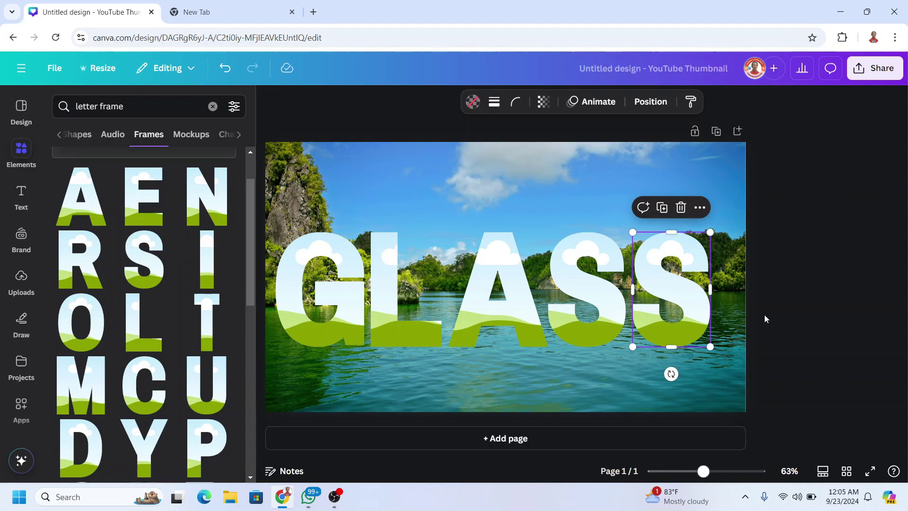
Select all five letter frames and move the word GLASS to the horizontal centre of the page
shift+click(608, 296)
shift+click(497, 298)
shift+click(397, 299)
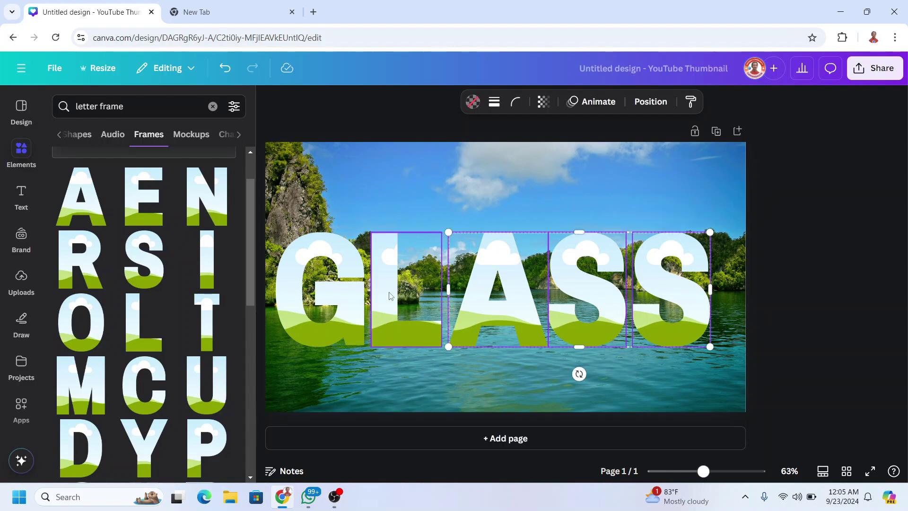
shift+click(339, 290)
drag(349, 291, 359, 291)
Duplicate the background photo and move the copy partly off the right side of the page
click(625, 205)
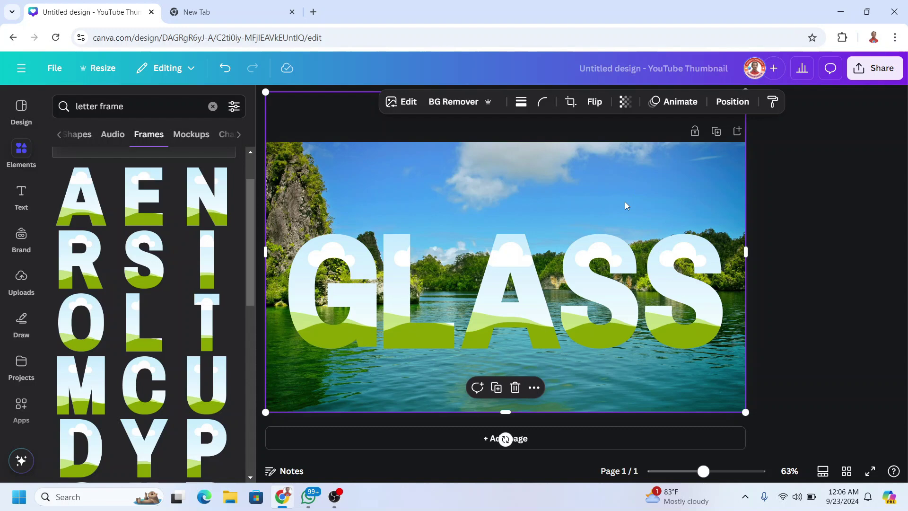
click(497, 387)
drag(516, 230, 628, 230)
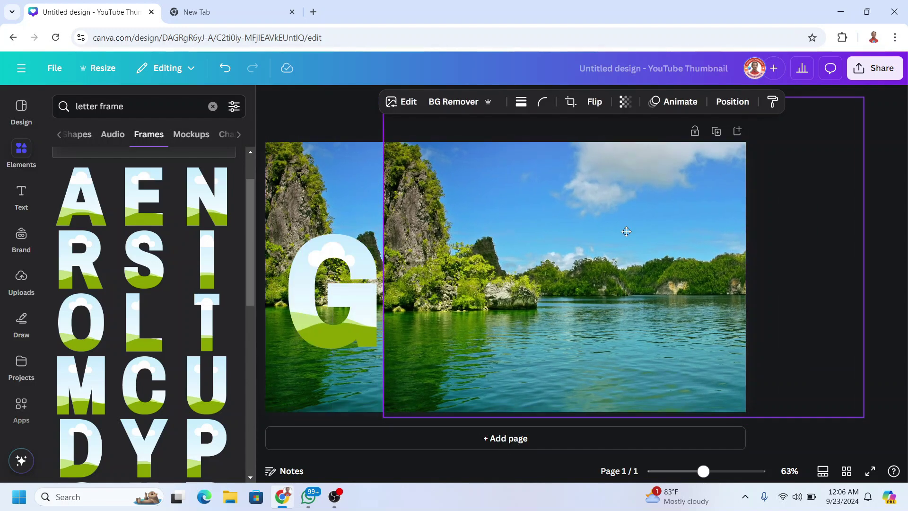
Blur the whole duplicate photo at intensity 30 and set its brightness to 20
click(408, 102)
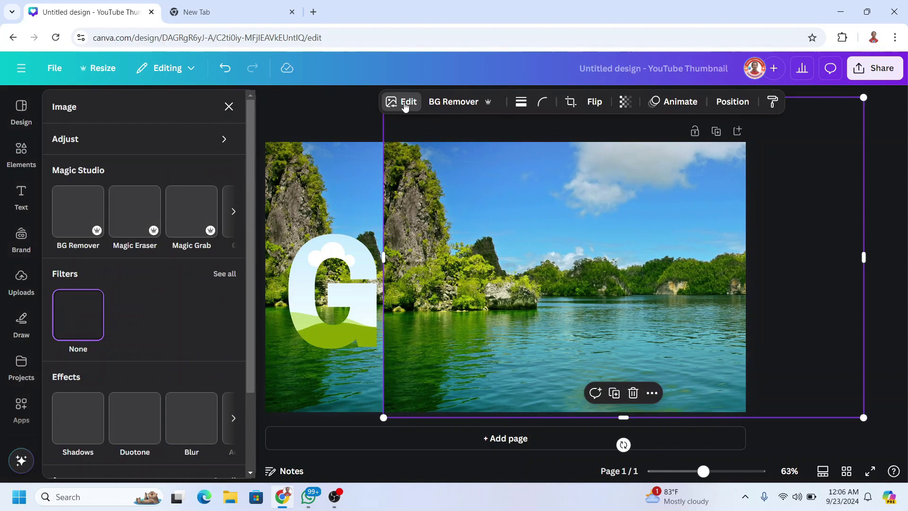
click(204, 422)
click(201, 145)
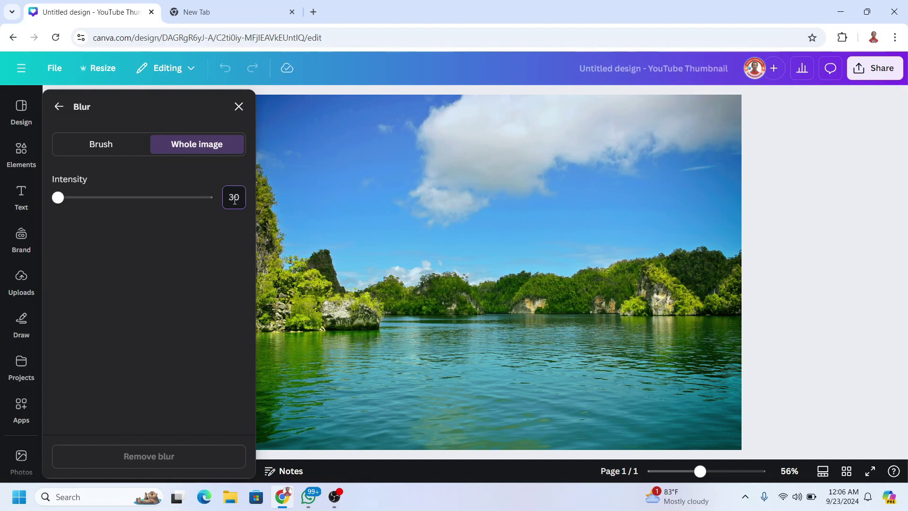
key(Return)
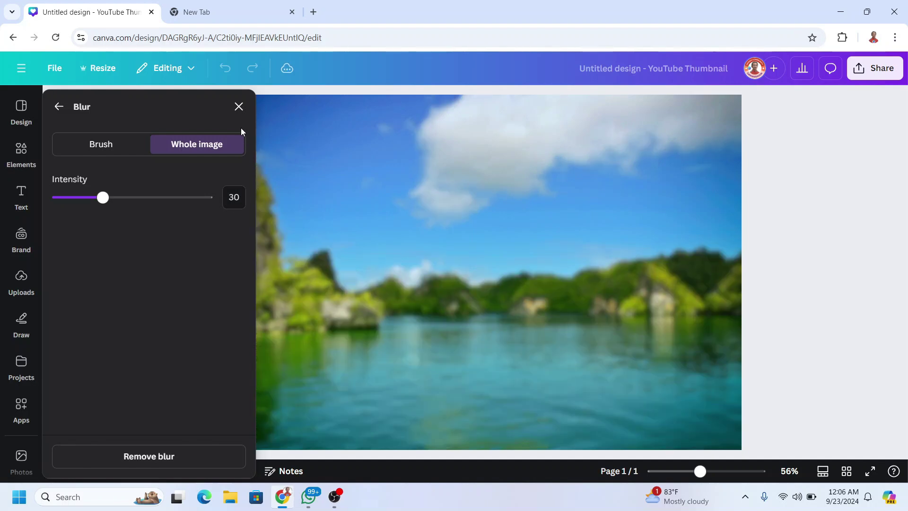
click(60, 107)
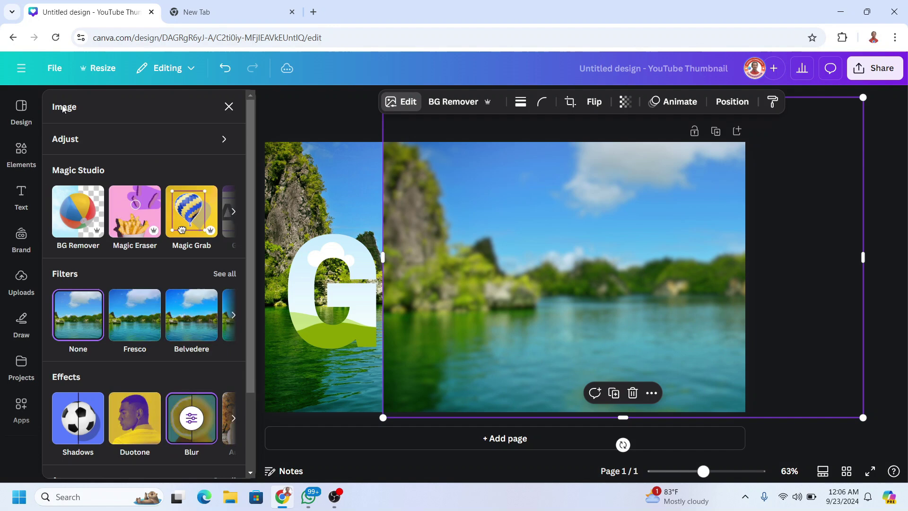
click(89, 142)
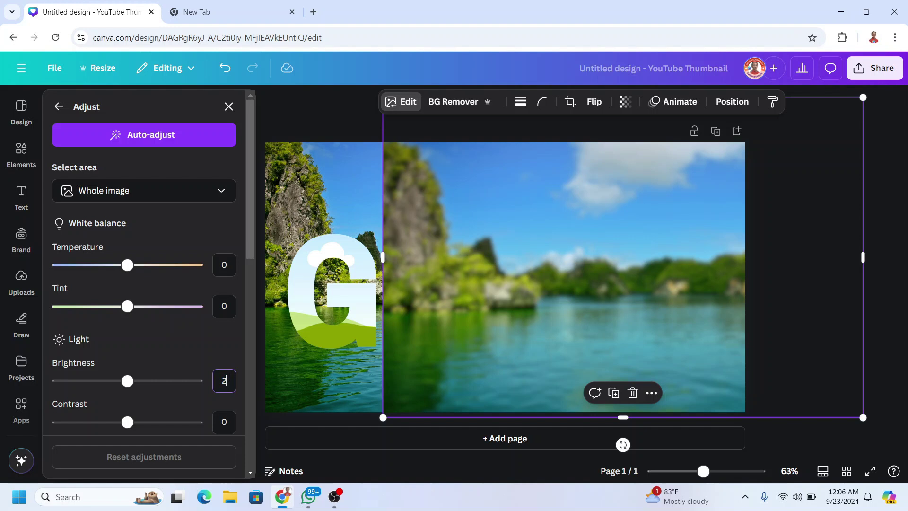
key(Return)
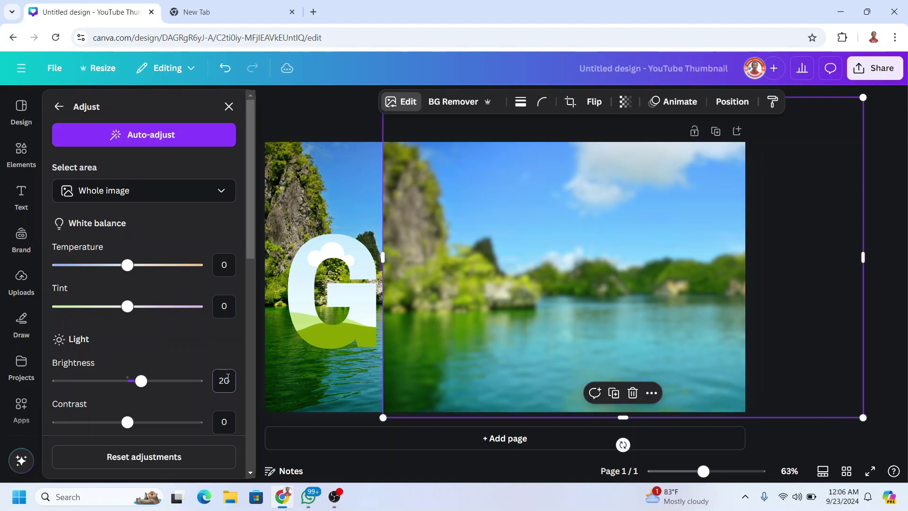
Fill each of the five GLASS letter frames with a copy of the blurred photo
drag(600, 310, 312, 288)
drag(457, 268, 688, 263)
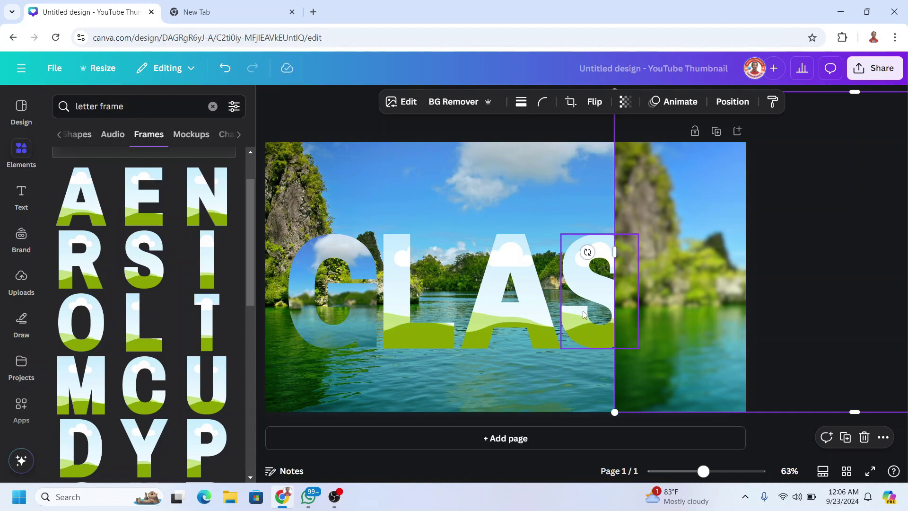
click(845, 437)
drag(672, 302, 401, 315)
click(681, 331)
click(845, 437)
drag(659, 301, 681, 284)
Give all five GLASS letters a solid border with a weight of 3
click(346, 269)
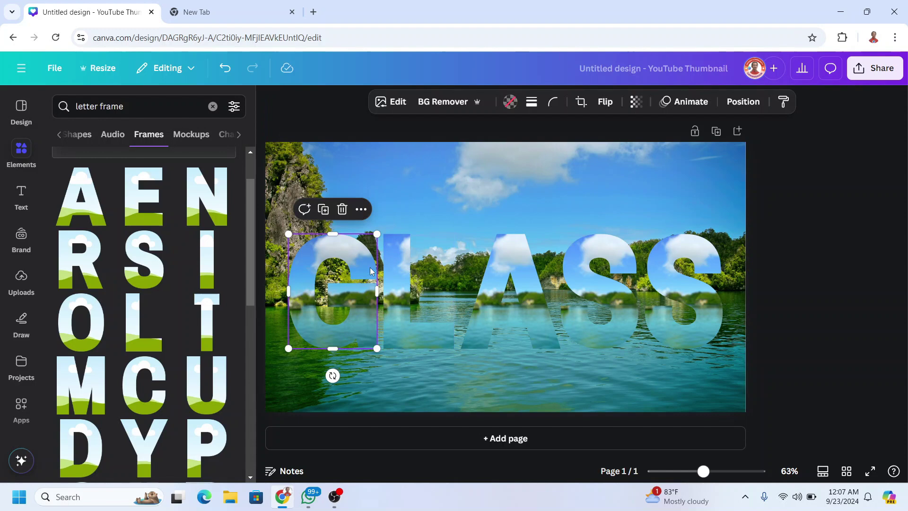
shift+click(398, 268)
shift+click(515, 267)
shift+click(599, 259)
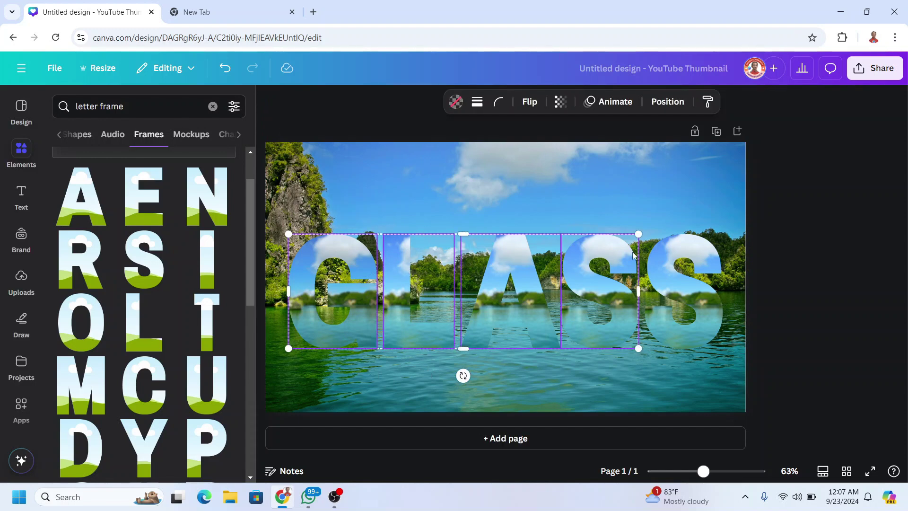
shift+click(675, 256)
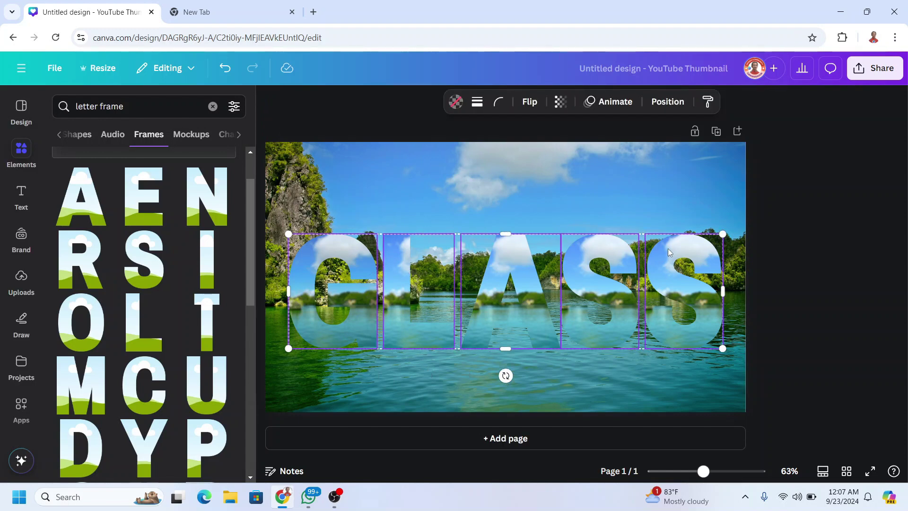
click(477, 104)
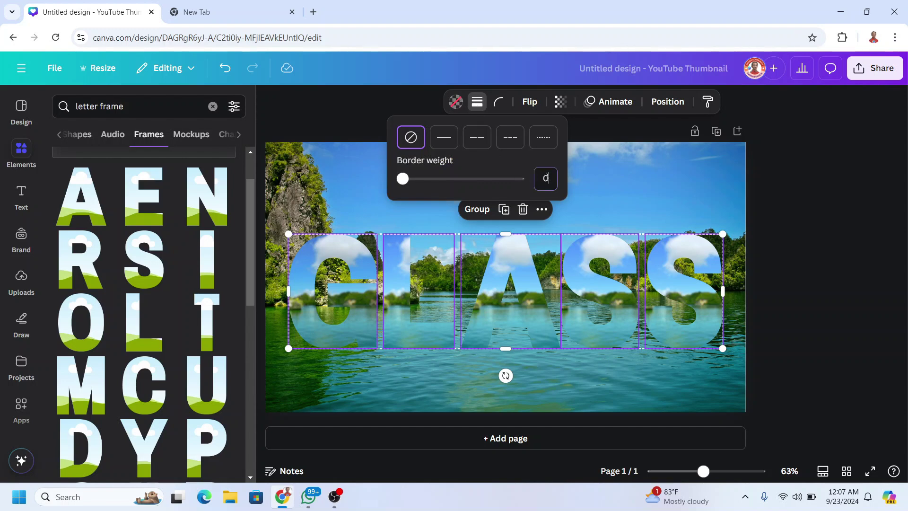
key(Return)
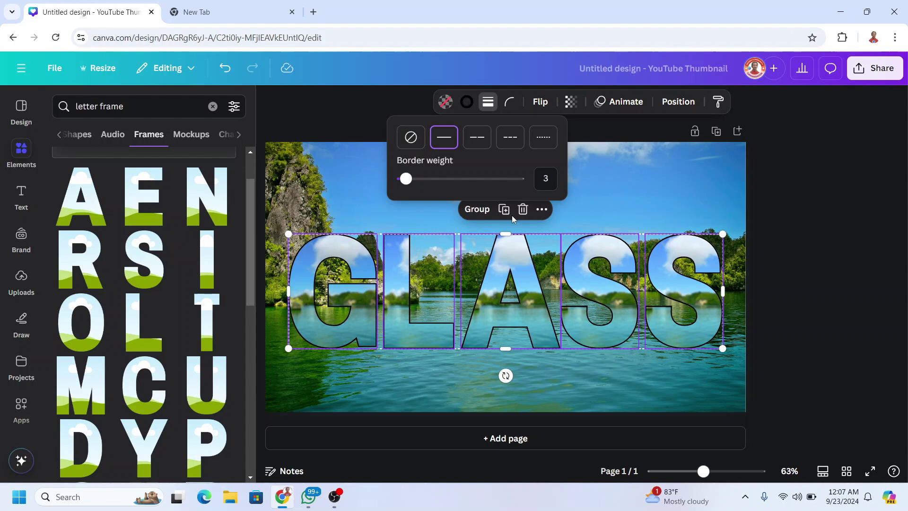
Change the letters' border colour to a gradient and set its first colour to #EFECEC at 60% opacity
click(467, 102)
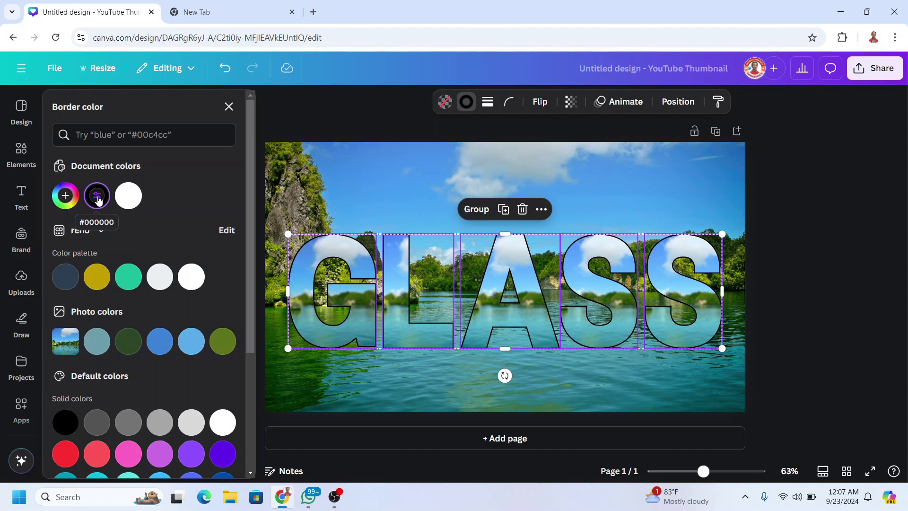
click(98, 199)
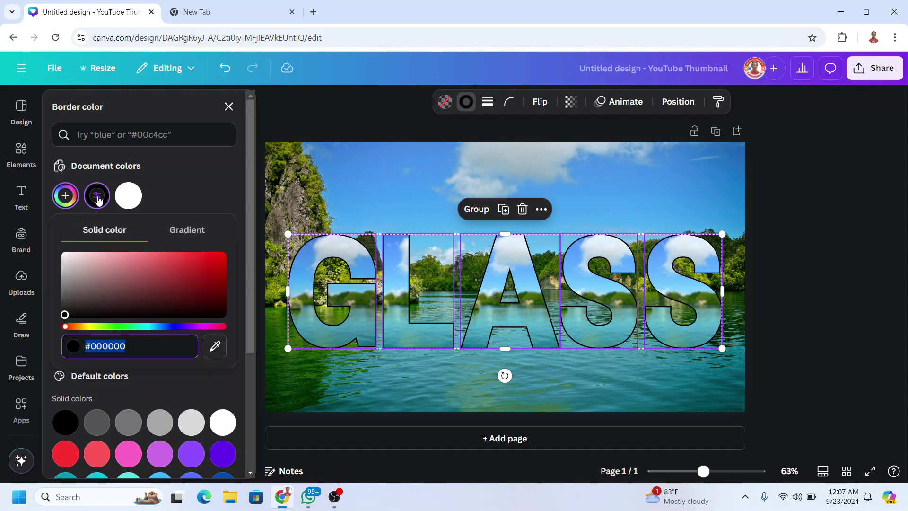
click(183, 235)
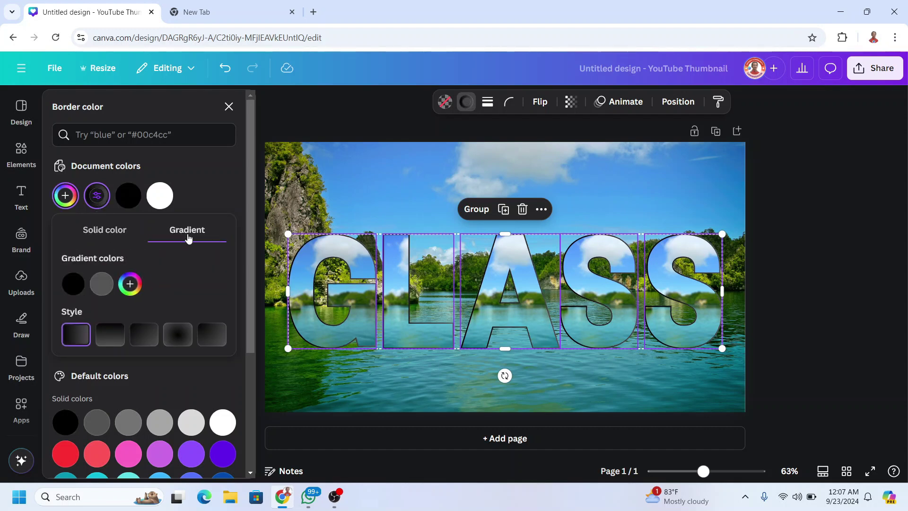
click(75, 287)
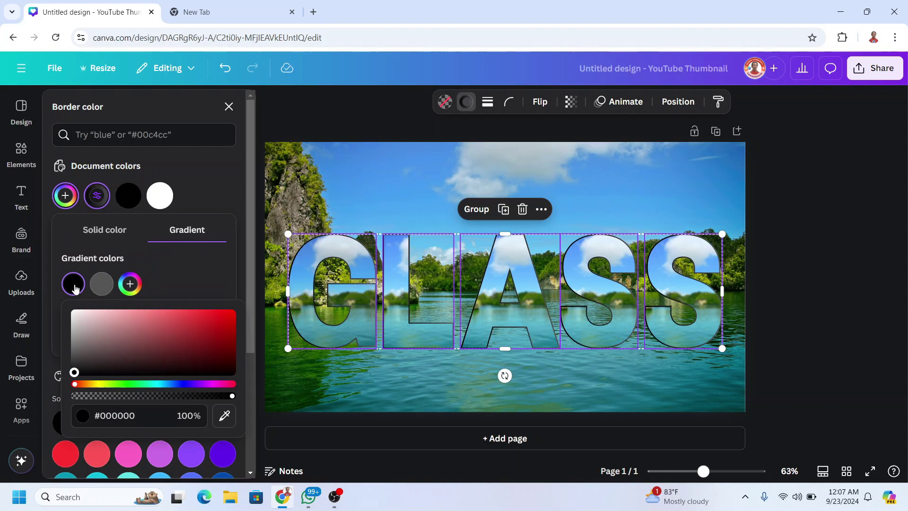
click(74, 315)
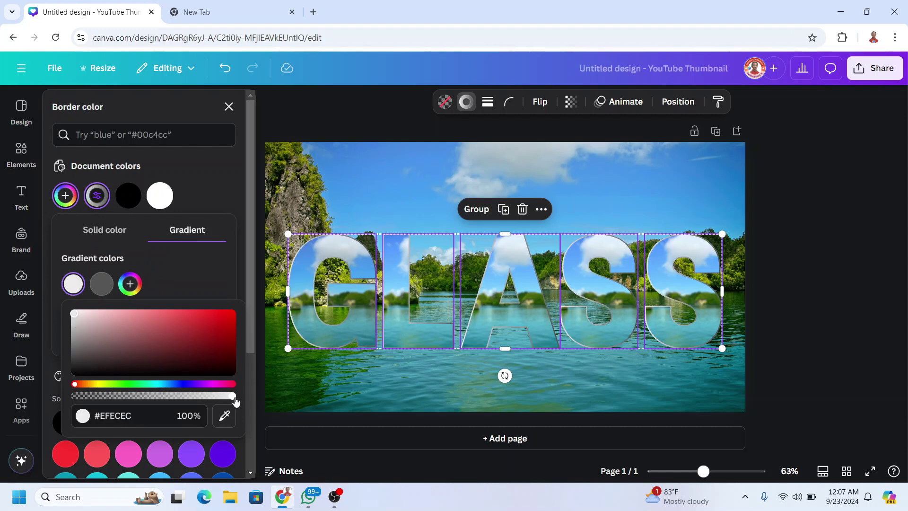
drag(232, 396, 175, 403)
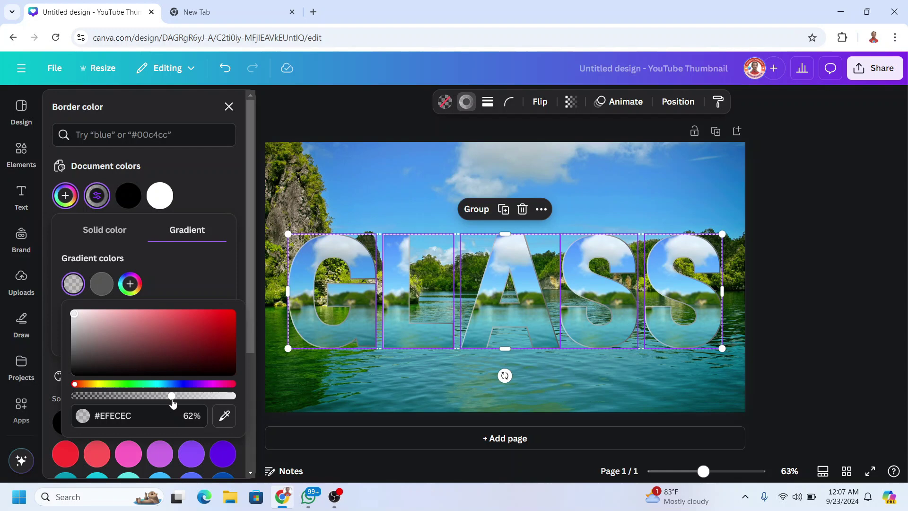
Set the opacity of the letters' second gradient border colour, #555555, to 60%
click(102, 285)
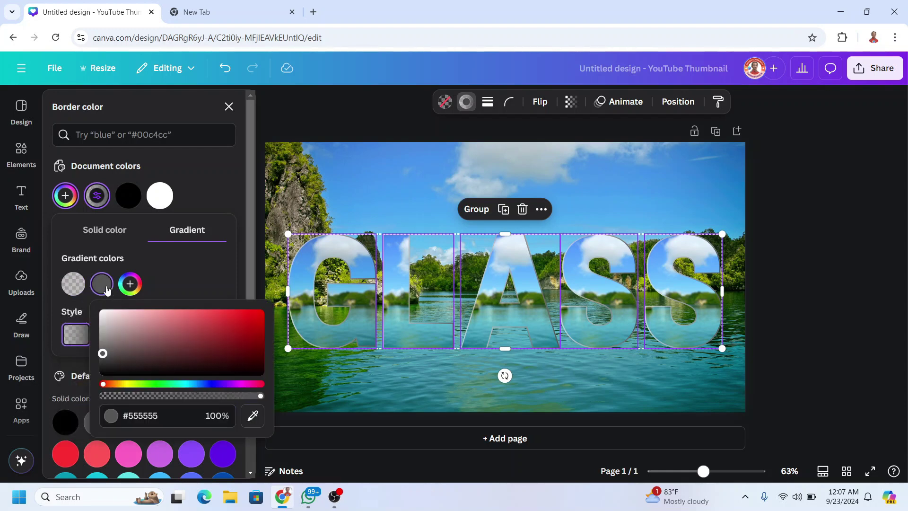
click(197, 396)
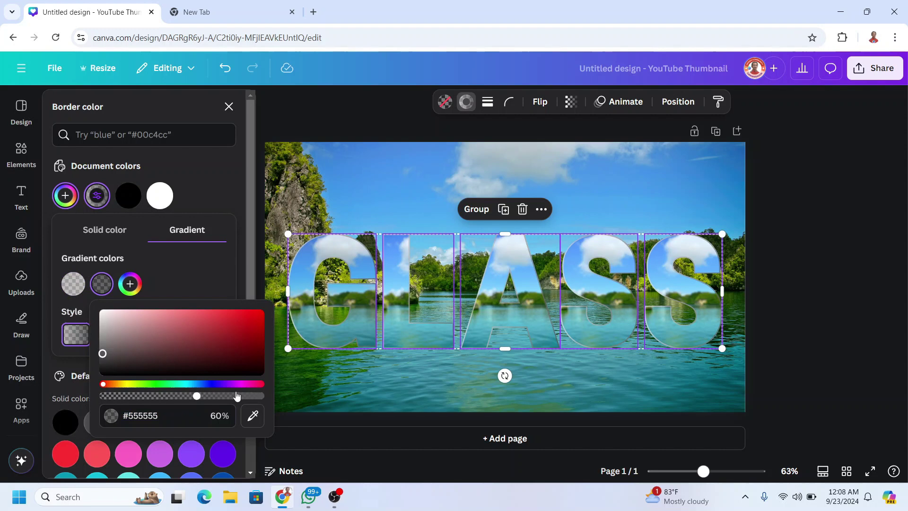
Set the brightness of the whole background lake photo to -20
click(580, 152)
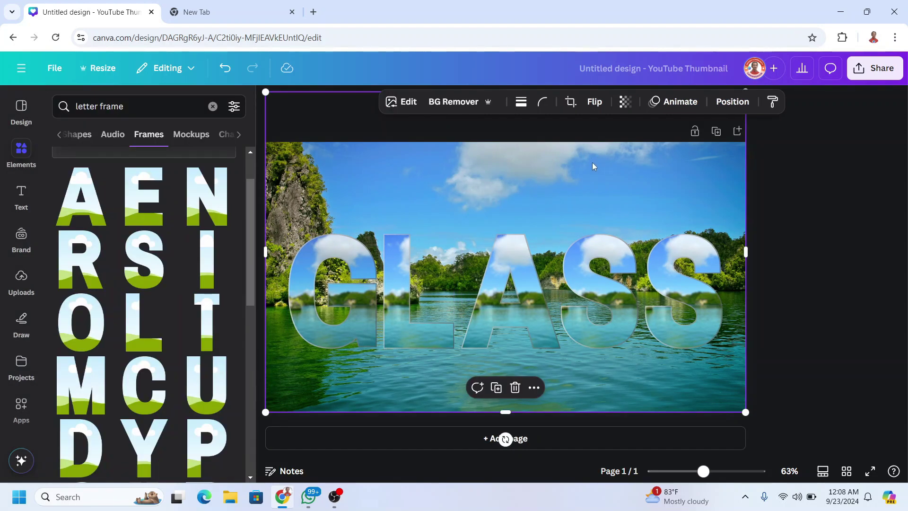
click(406, 103)
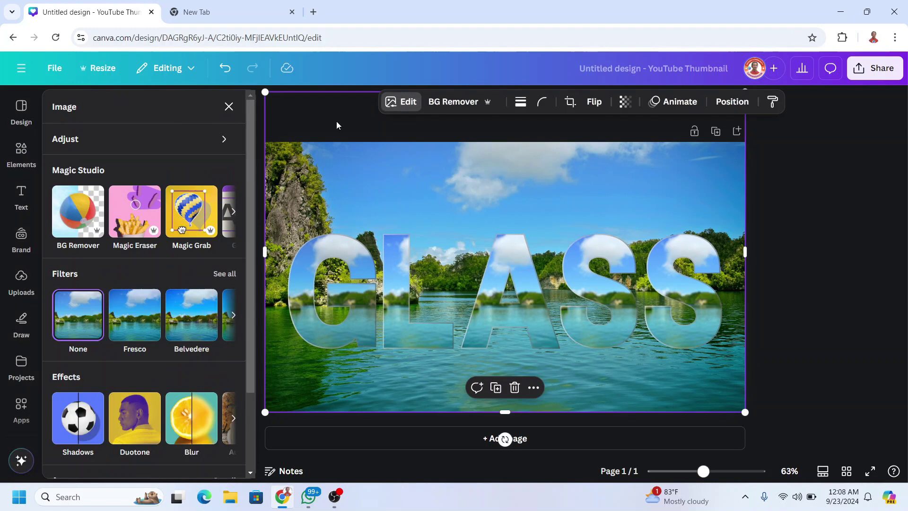
click(119, 140)
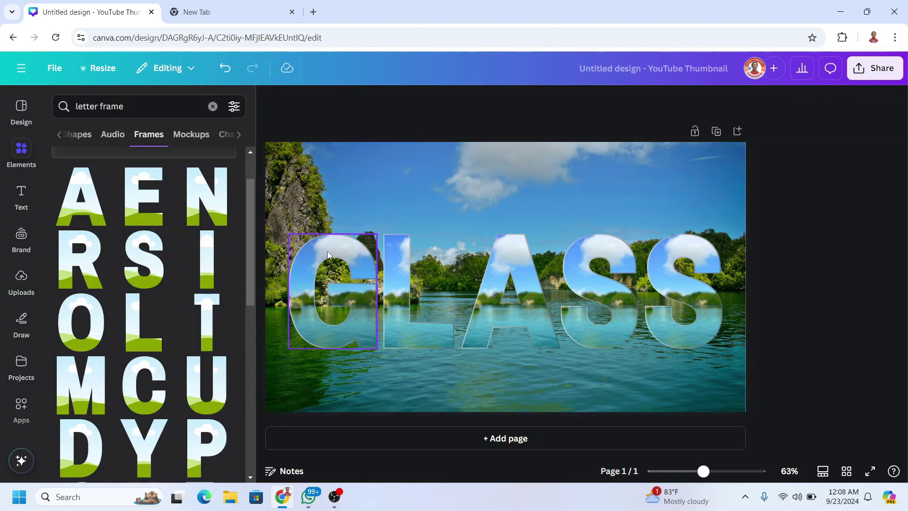
Enlarge the blurred photo inside the letter G to the page width and shift it to line up with the background photo
double_click(328, 256)
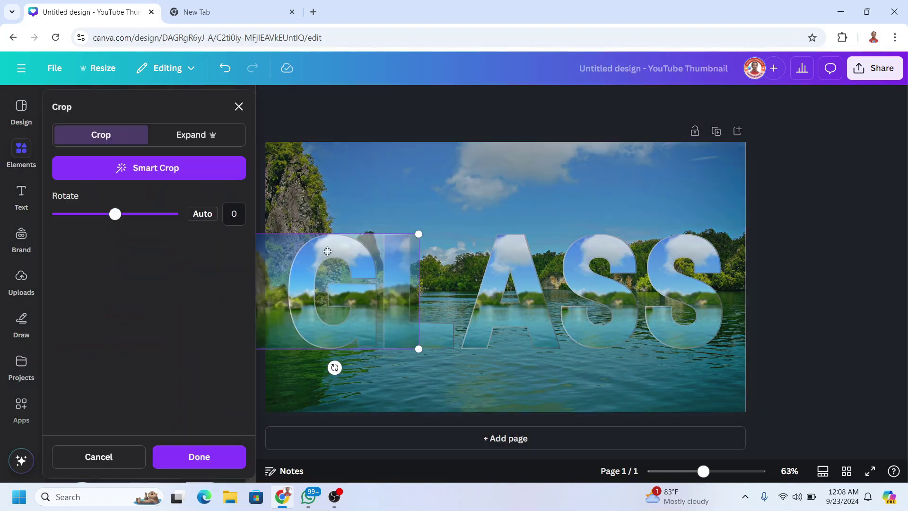
drag(284, 257, 319, 256)
drag(438, 232, 774, 71)
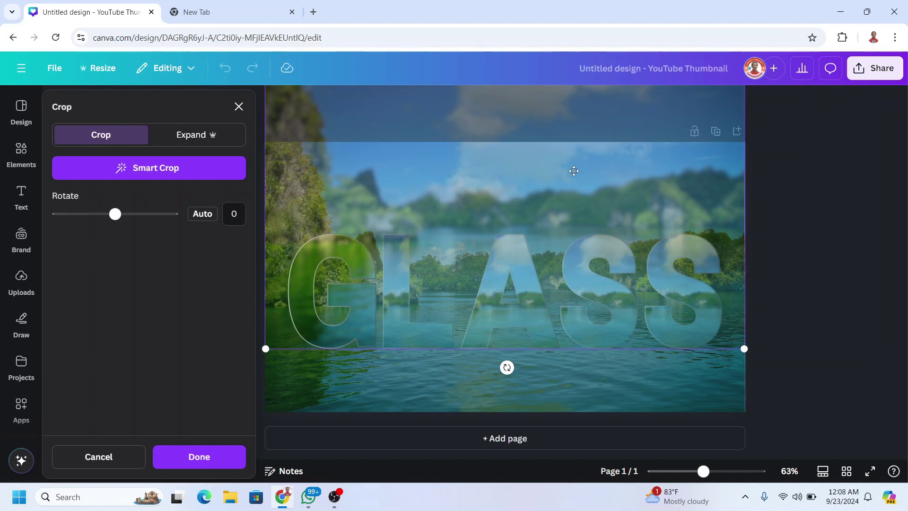
drag(534, 192, 533, 260)
click(800, 302)
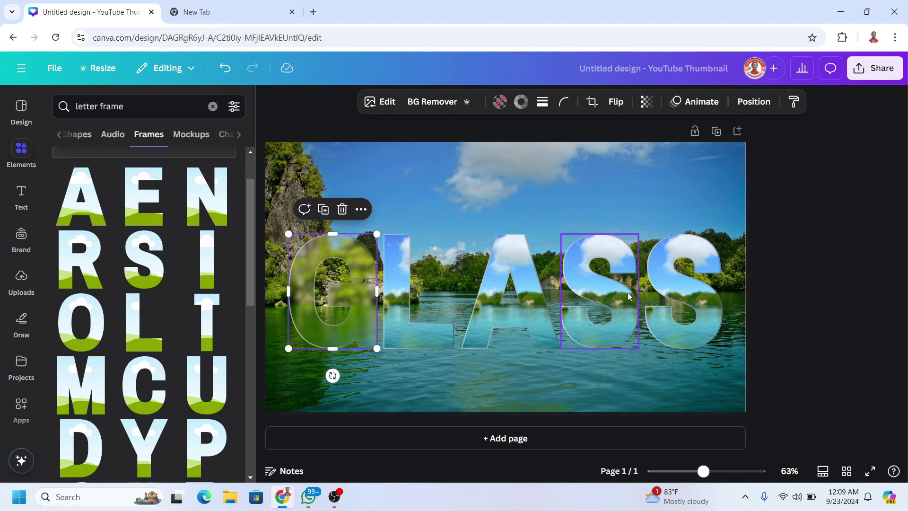
Enlarge the blurred photo inside the letter L to the page width and align it with the background scenery
double_click(395, 289)
drag(504, 234, 747, 73)
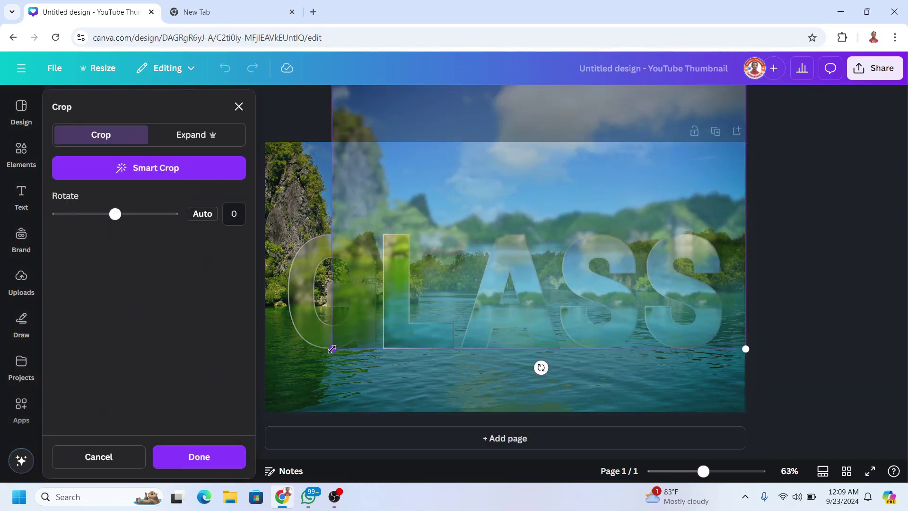
drag(332, 349, 264, 395)
drag(308, 342, 308, 360)
click(785, 312)
Scale the blurred photo inside the letter A up to the page width and move it to match the background
double_click(511, 289)
drag(597, 234, 755, 144)
drag(424, 348, 246, 426)
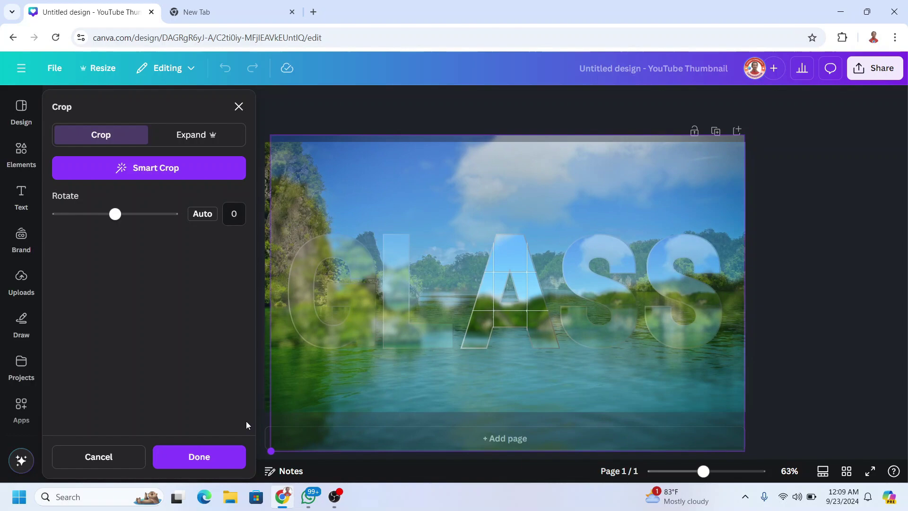
drag(369, 372, 369, 328)
click(785, 312)
Scale the blurred photo inside the first letter S to the page width and position it over the matching background scenery
double_click(598, 290)
drag(685, 349, 744, 388)
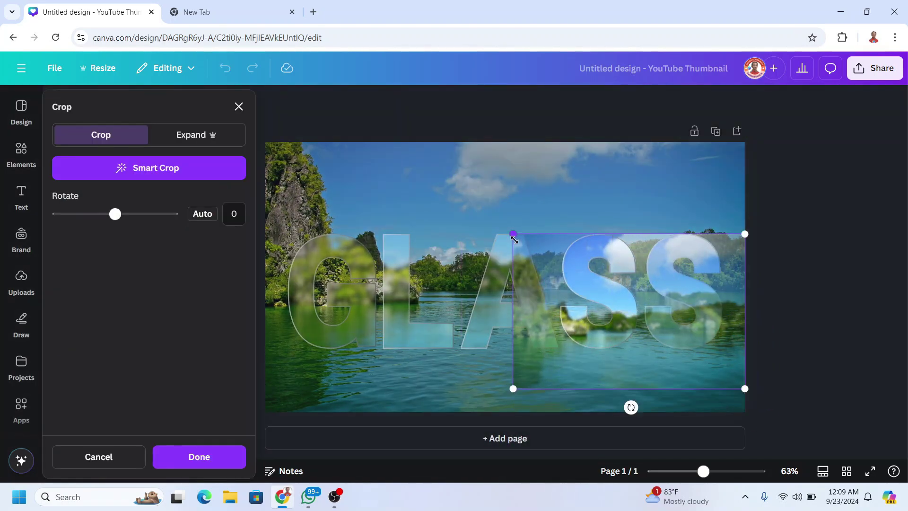
drag(513, 234, 266, 85)
drag(286, 200, 284, 219)
click(785, 313)
Resize the blurred photo inside the last letter S to the page width and move it down to match the background
double_click(684, 291)
drag(770, 349, 746, 349)
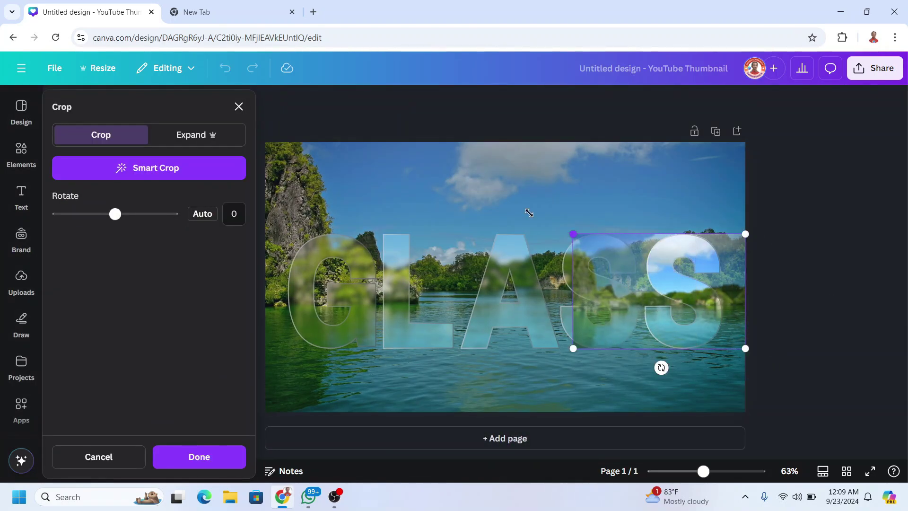
drag(572, 234, 265, 85)
drag(350, 314, 350, 377)
click(785, 289)
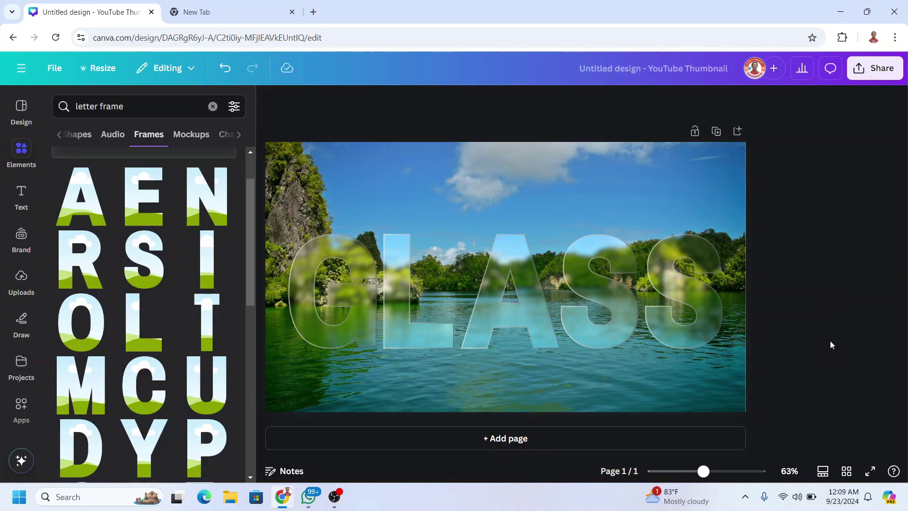